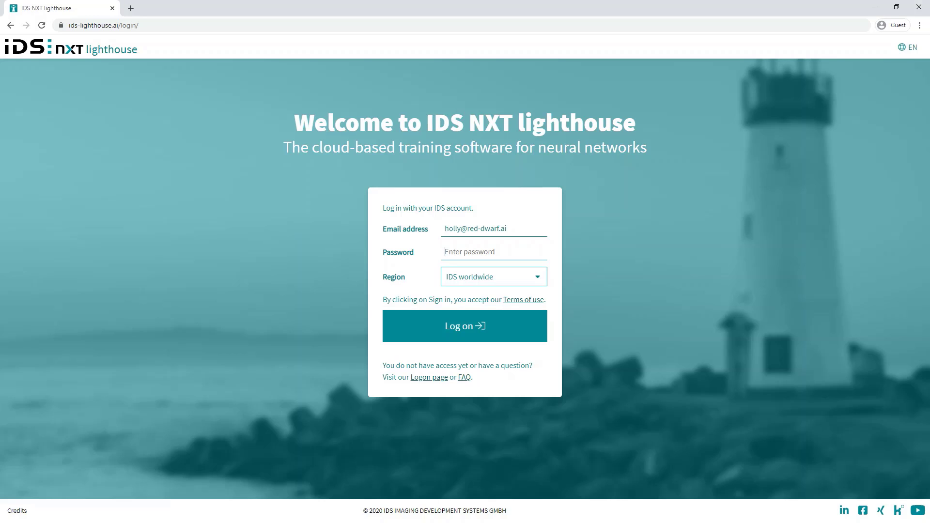
# Log in with the account password and show the ten existing data sets
pyautogui.write('•••••')
pyautogui.press('Return')
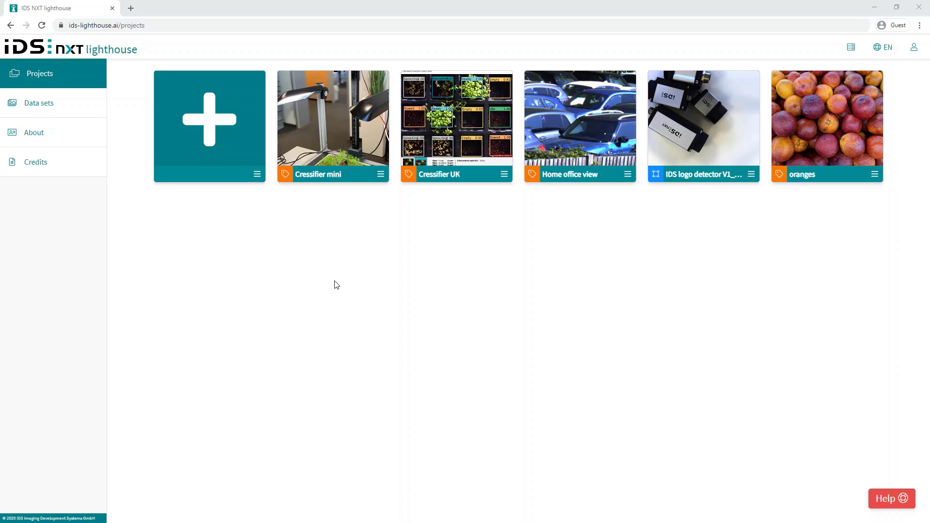
pyautogui.click(73, 111)
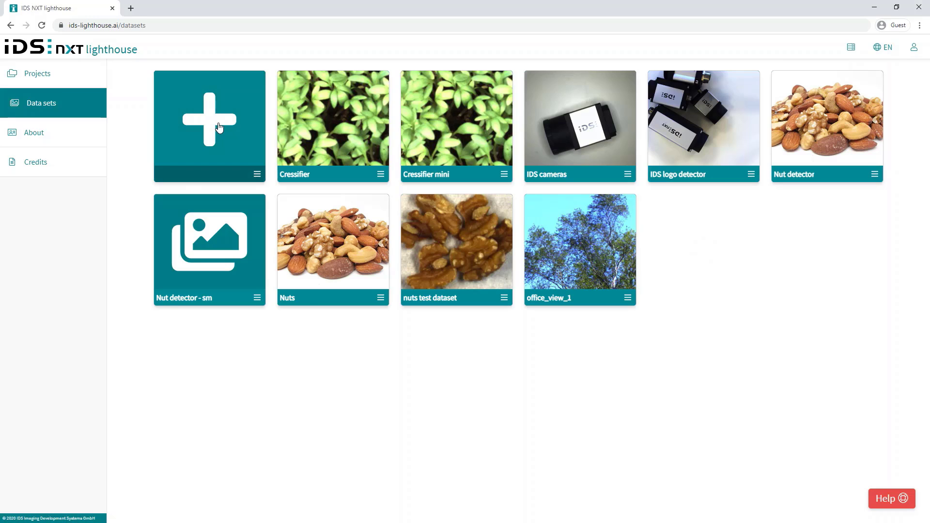
# Create data set 'nuts', described 'walnuts, cashews & almonds', with nuts-classify.jpg as thumbnail
pyautogui.click(219, 127)
pyautogui.write('nuts')
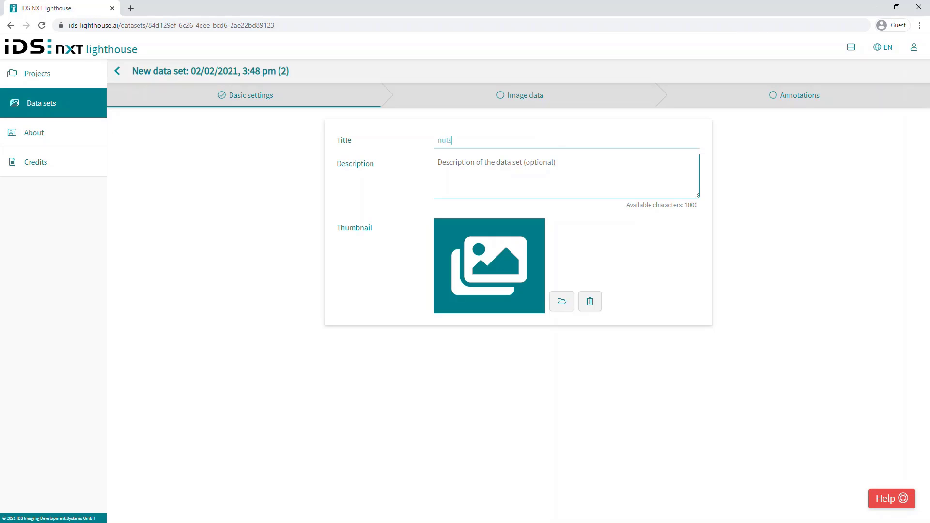
pyautogui.press('Tab')
pyautogui.write('walnuts, cashews & almonds')
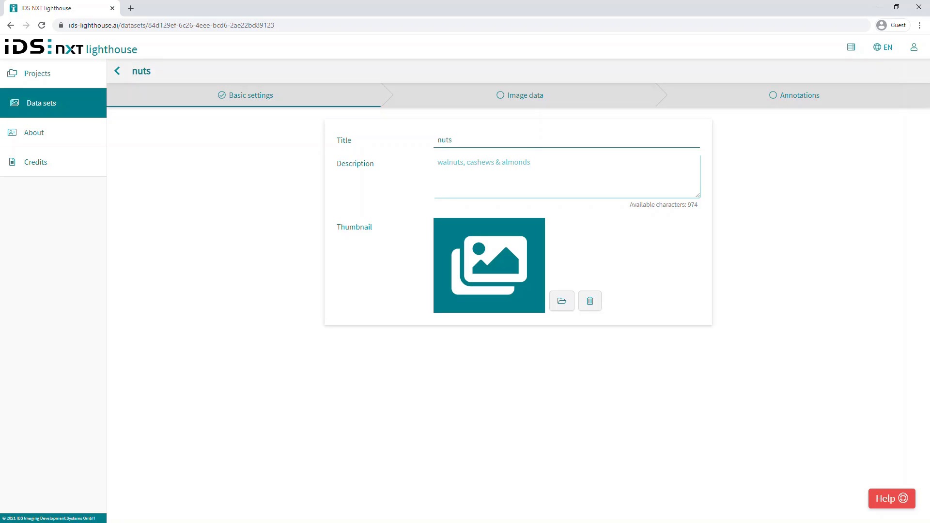
pyautogui.click(561, 301)
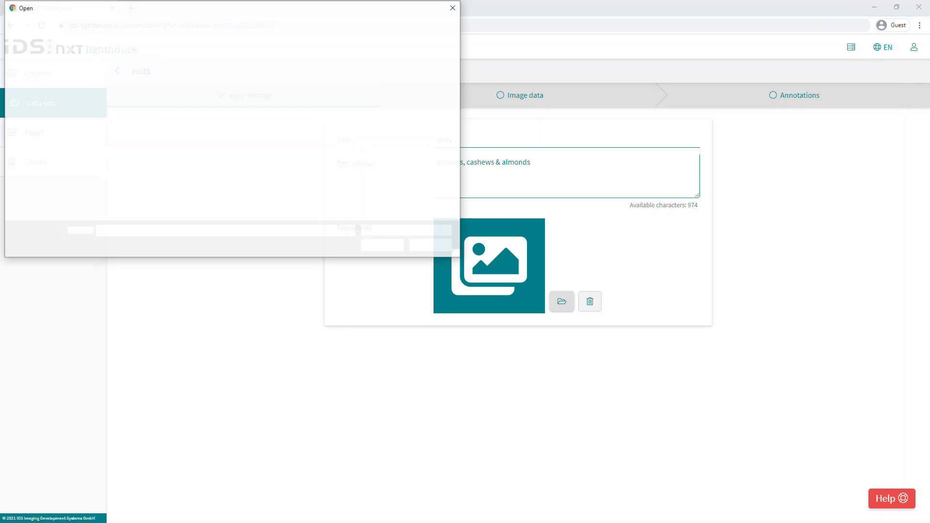
pyautogui.click(120, 132)
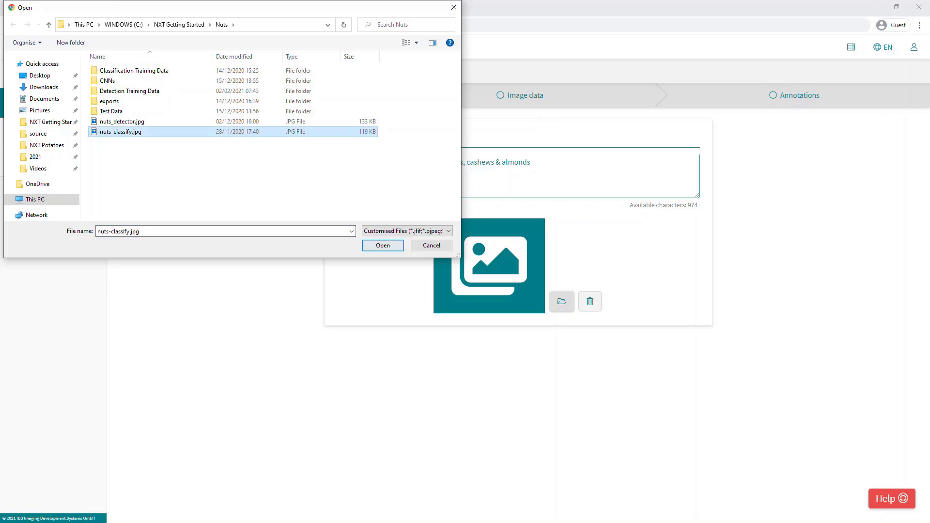
pyautogui.press('Return')
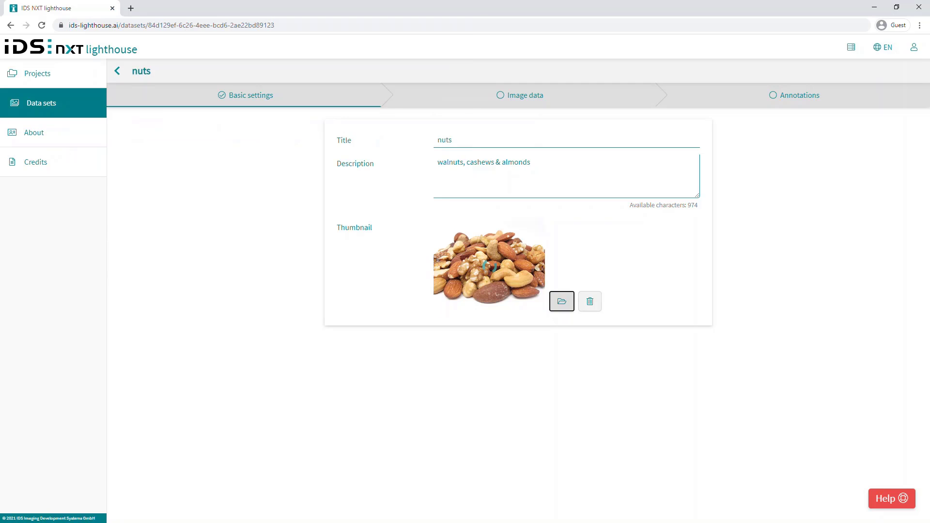
# Add the Classification Training Data folder as images, confirming its 472 files for upload
pyautogui.click(525, 97)
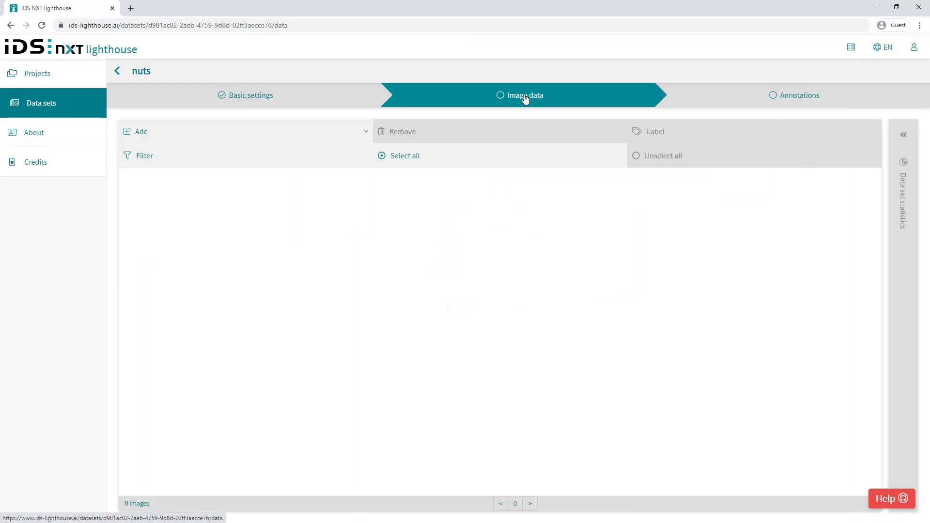
pyautogui.click(149, 138)
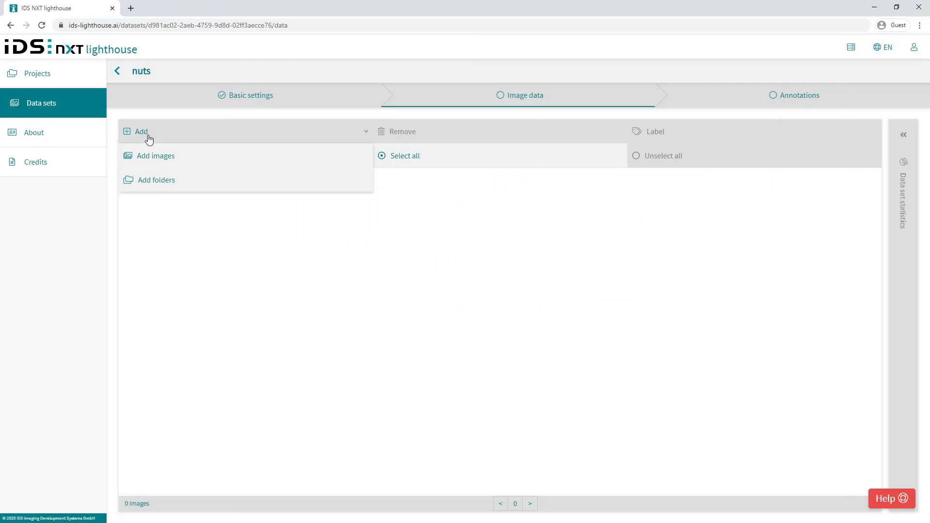
pyautogui.click(156, 183)
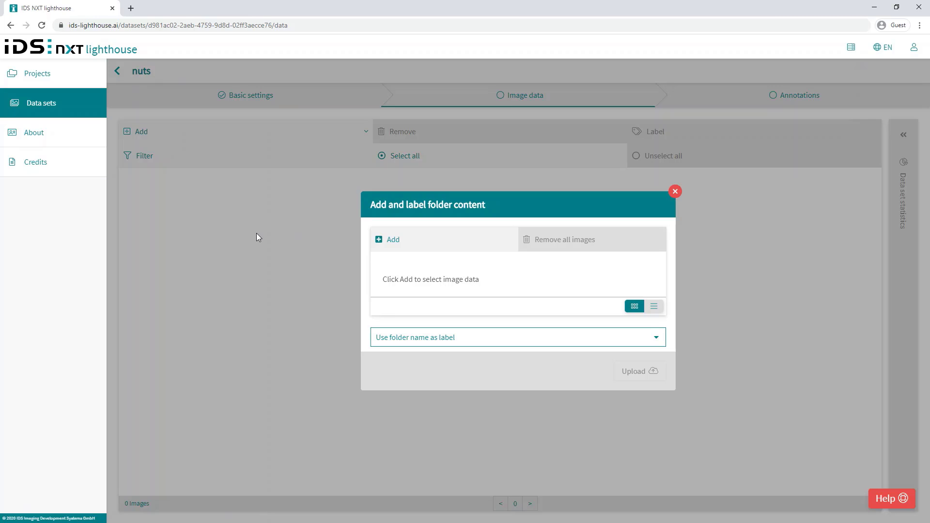
pyautogui.click(396, 240)
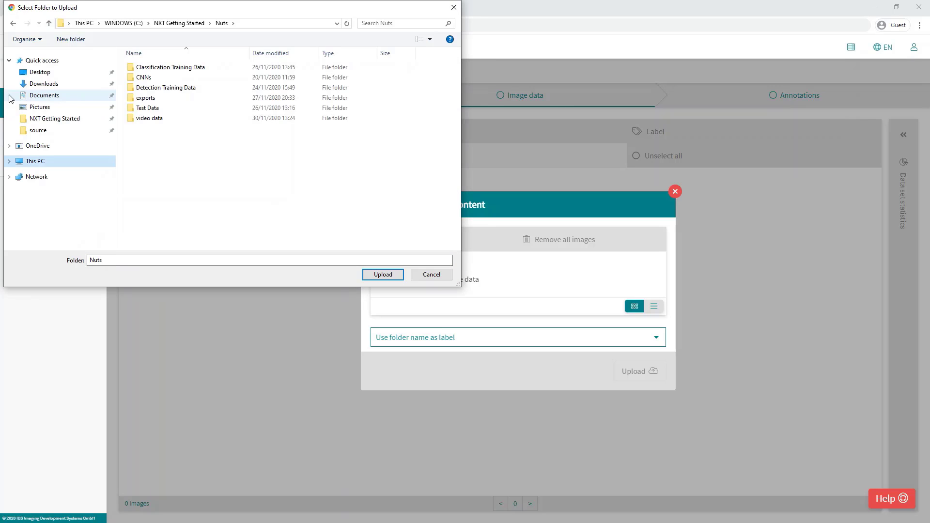
pyautogui.click(167, 68)
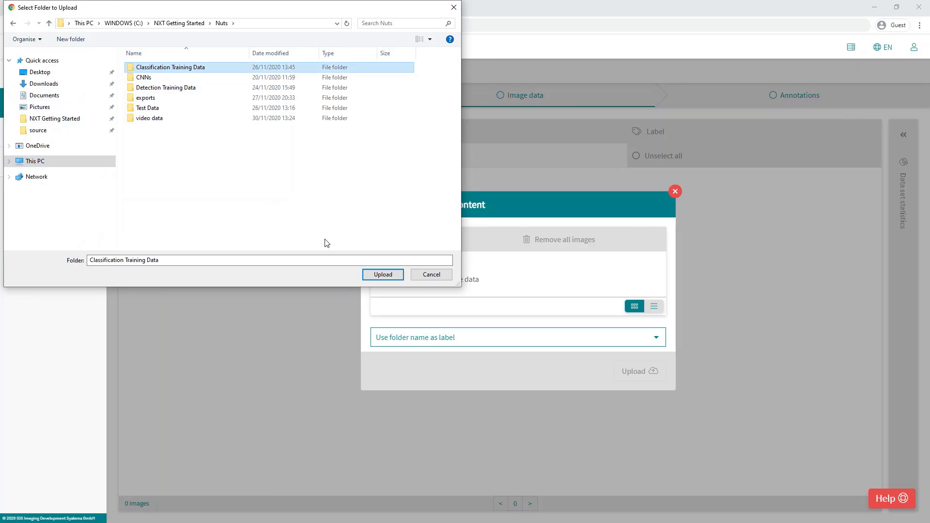
pyautogui.click(382, 274)
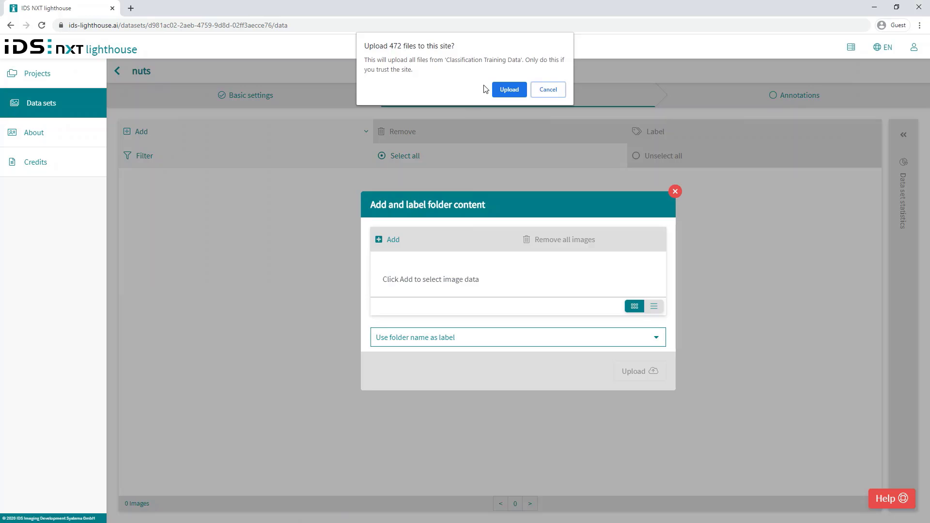
pyautogui.click(512, 94)
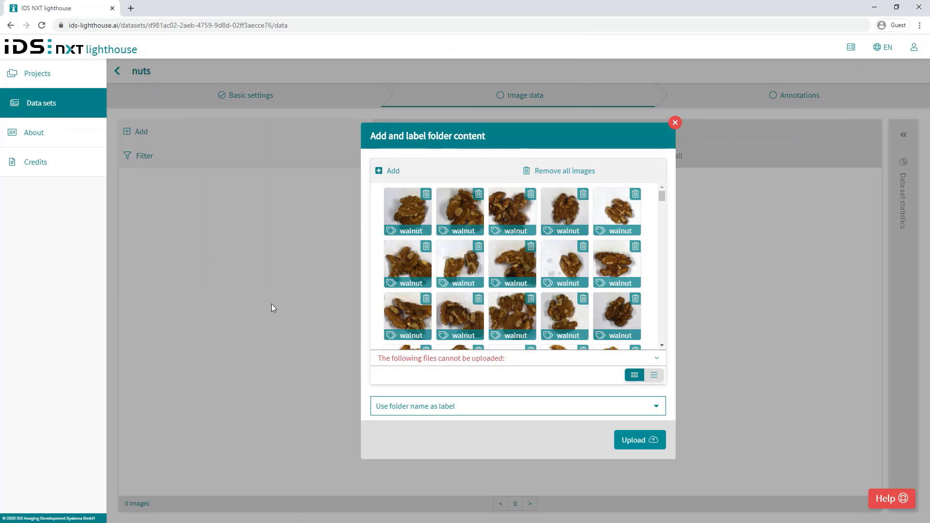
# Label images using only subfolder names and upload them, giving 236 nut images
pyautogui.click(657, 358)
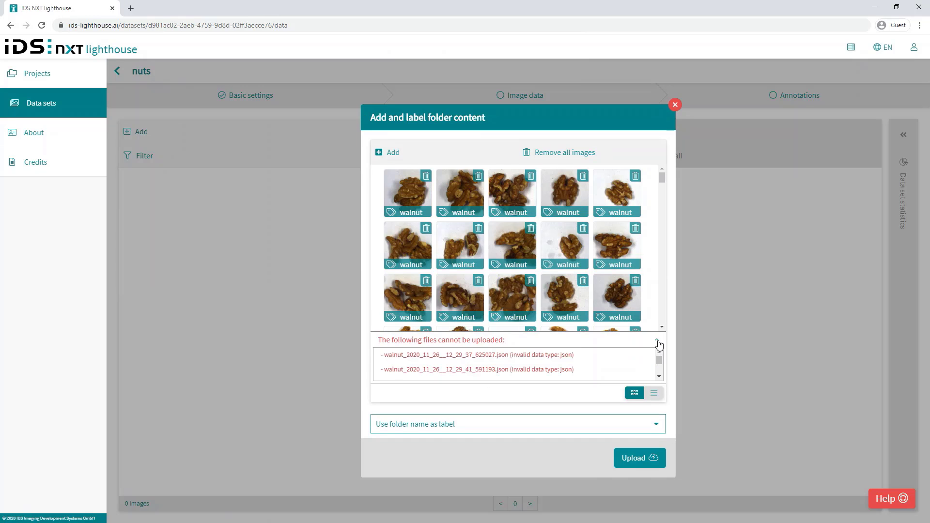
pyautogui.click(658, 342)
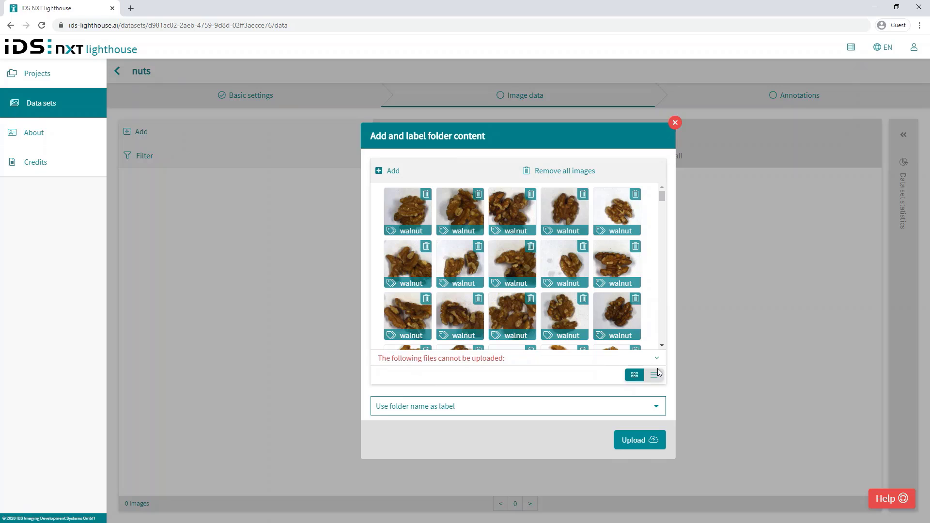
pyautogui.click(658, 409)
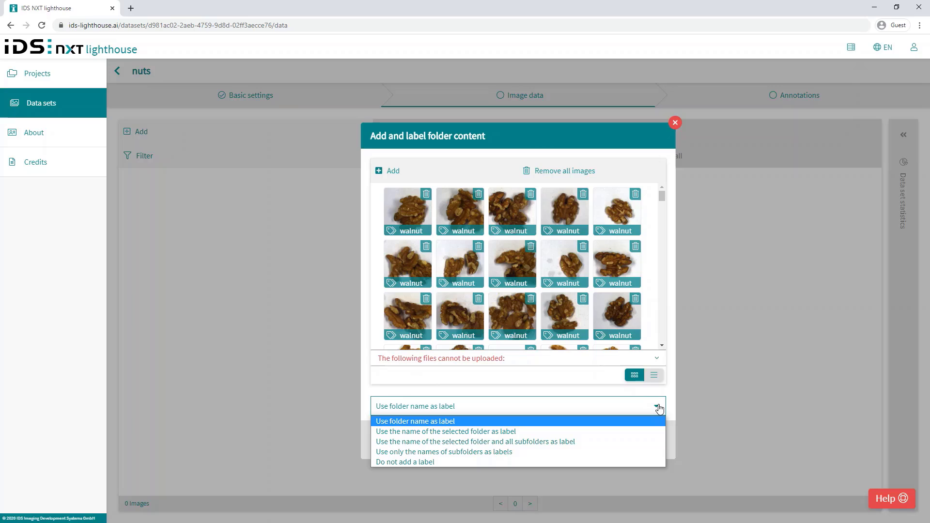
pyautogui.click(515, 432)
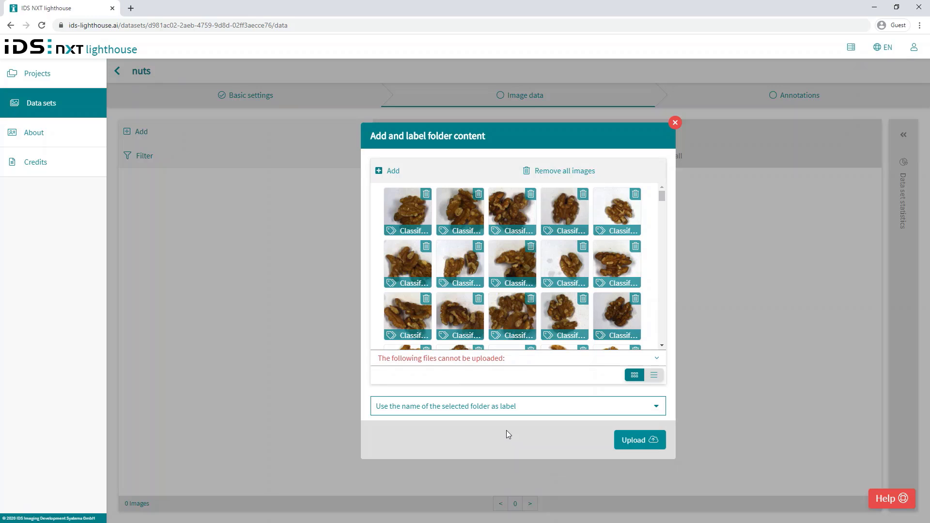
pyautogui.click(582, 405)
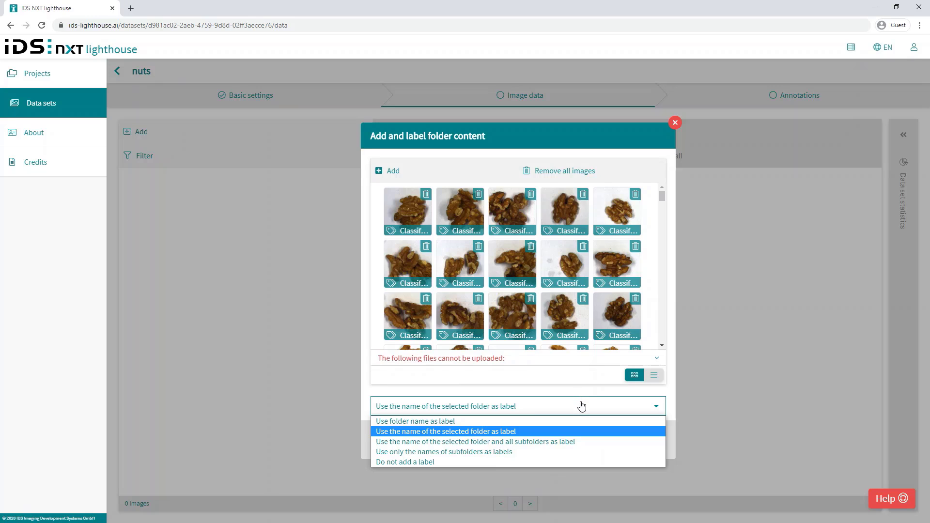
pyautogui.click(514, 453)
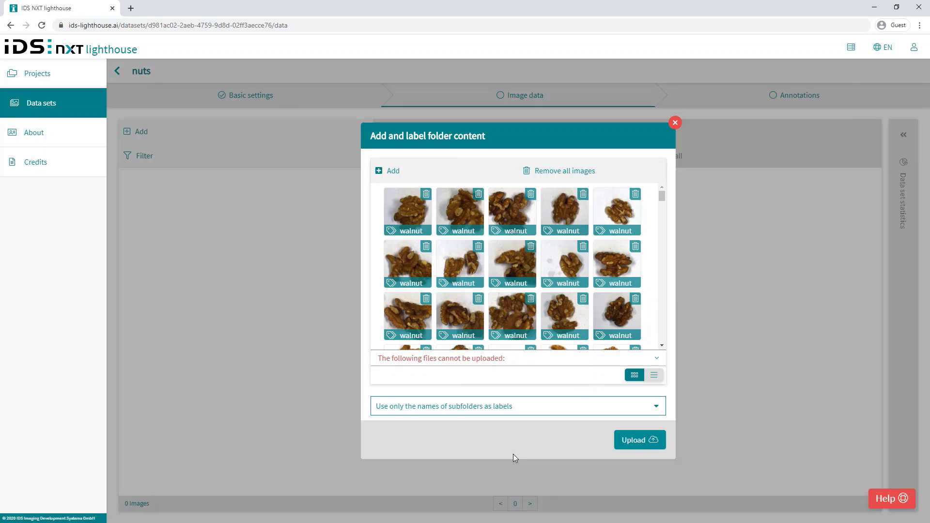
pyautogui.click(644, 442)
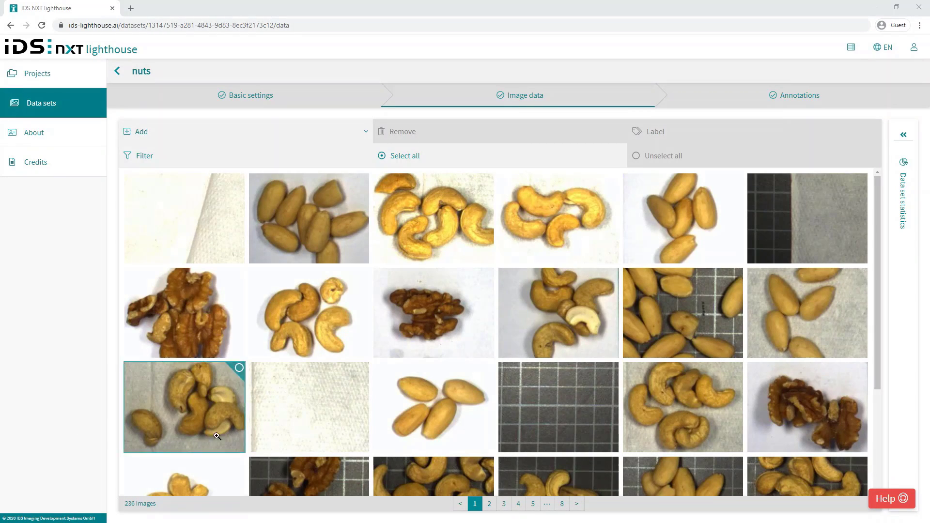
# Show the data set statistics and filter the images to cashew, then almonds
pyautogui.click(905, 137)
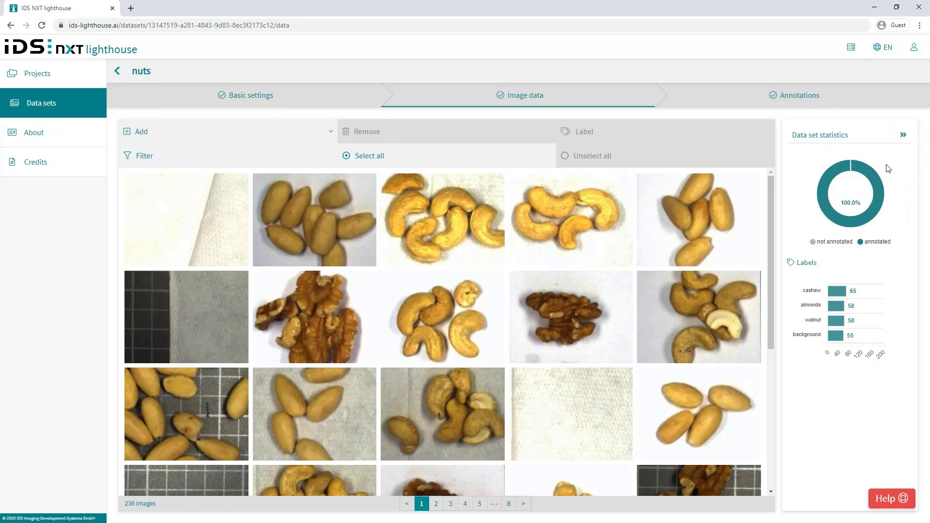
pyautogui.moveTo(880, 197)
pyautogui.click(838, 295)
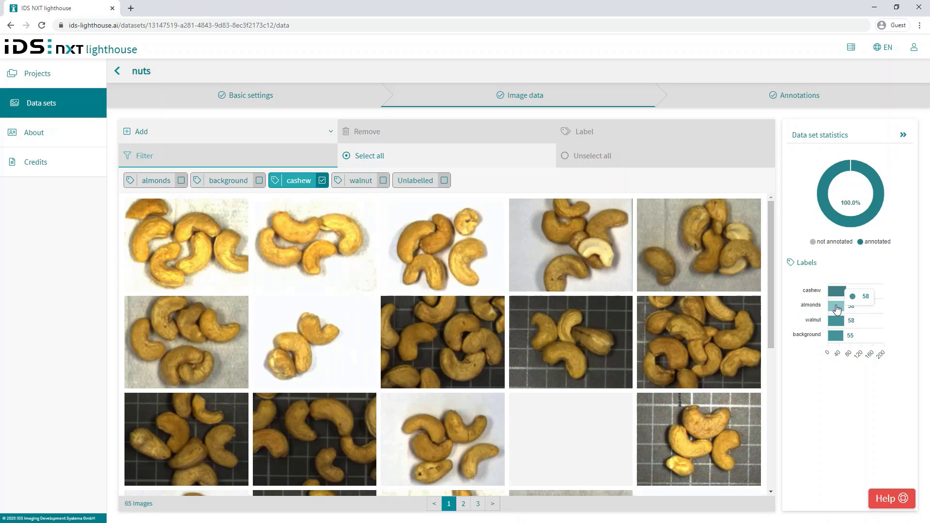
pyautogui.click(838, 306)
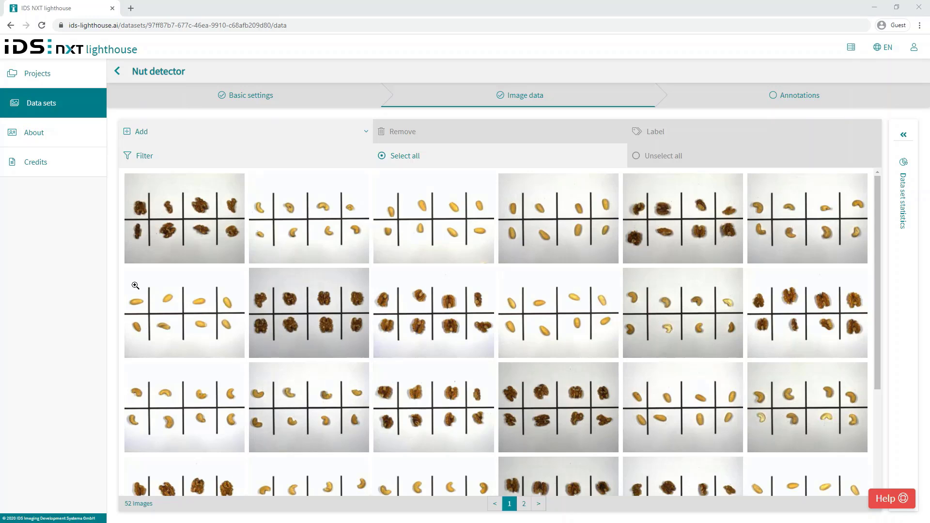
# Open the first Nut detector walnut image in the annotation view
pyautogui.click(197, 226)
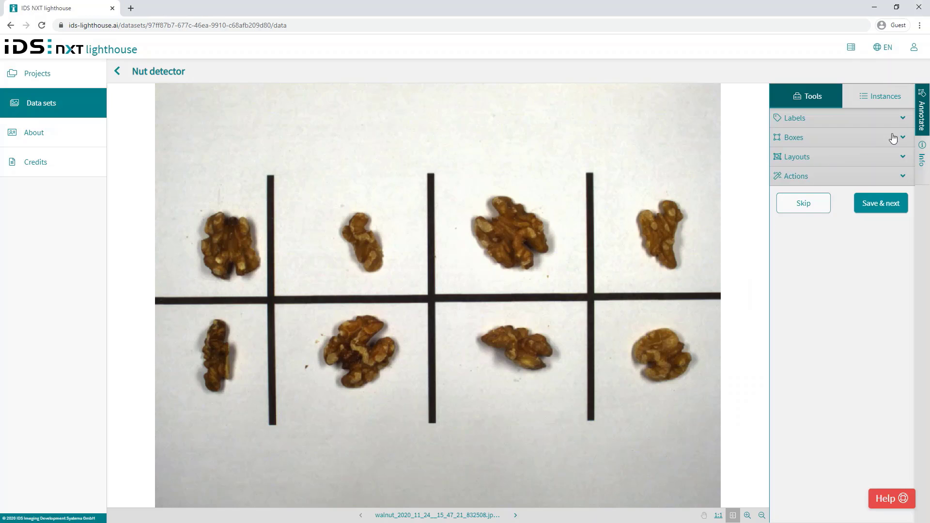
pyautogui.click(907, 122)
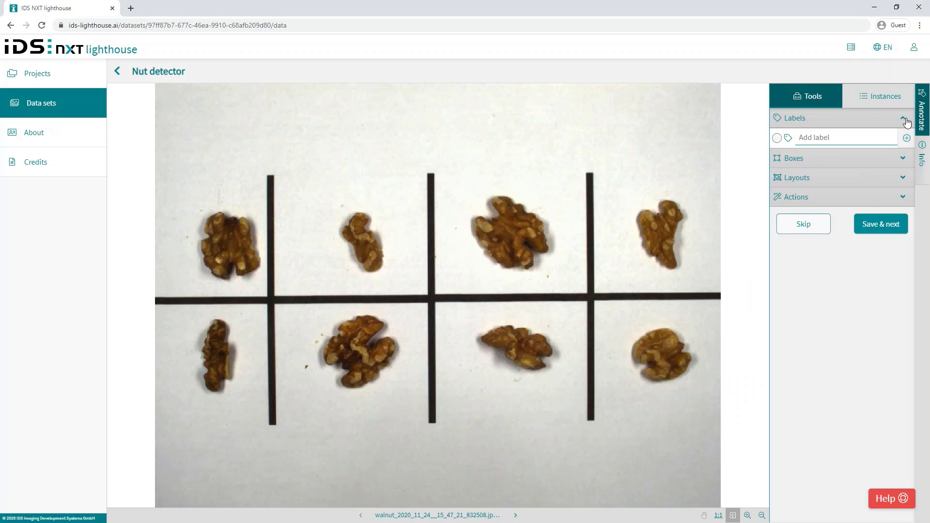
pyautogui.click(907, 122)
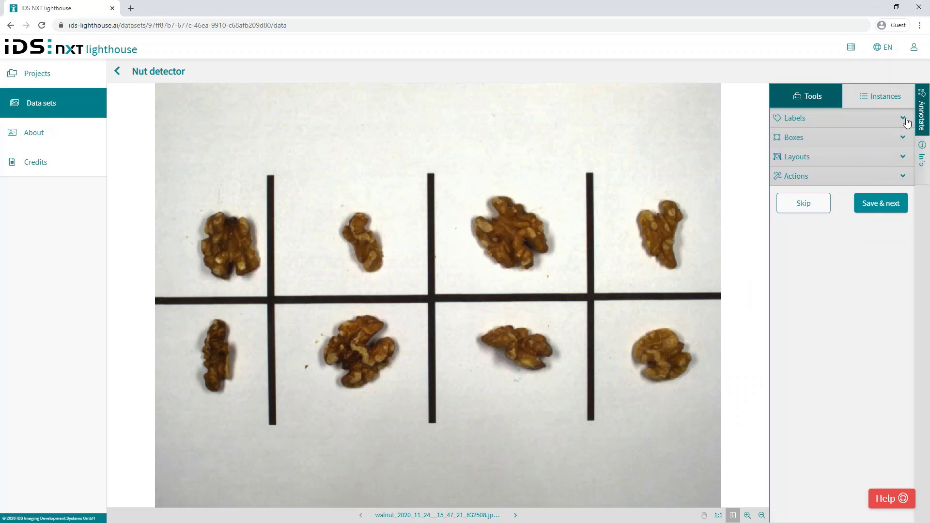
# Add a 'walnut' box name in the bounding box settings
pyautogui.click(903, 141)
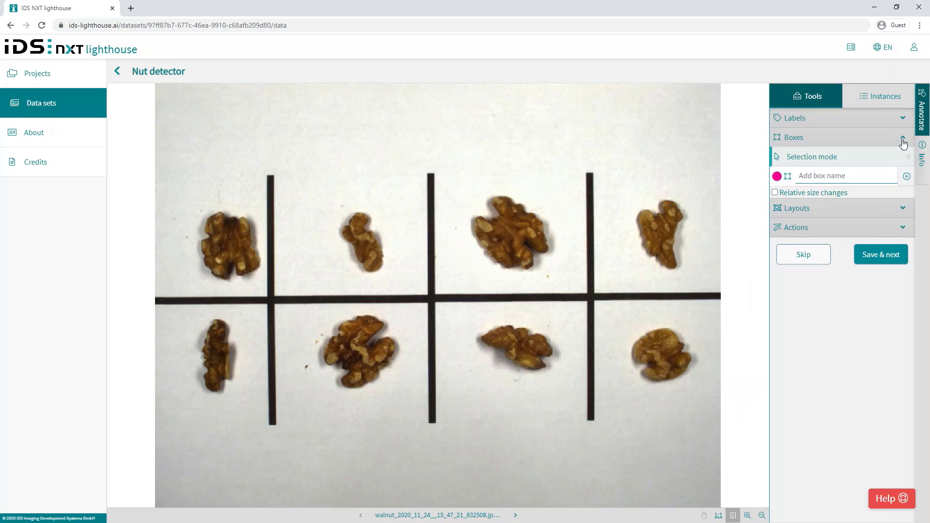
pyautogui.click(805, 175)
pyautogui.write('walnut')
pyautogui.click(906, 177)
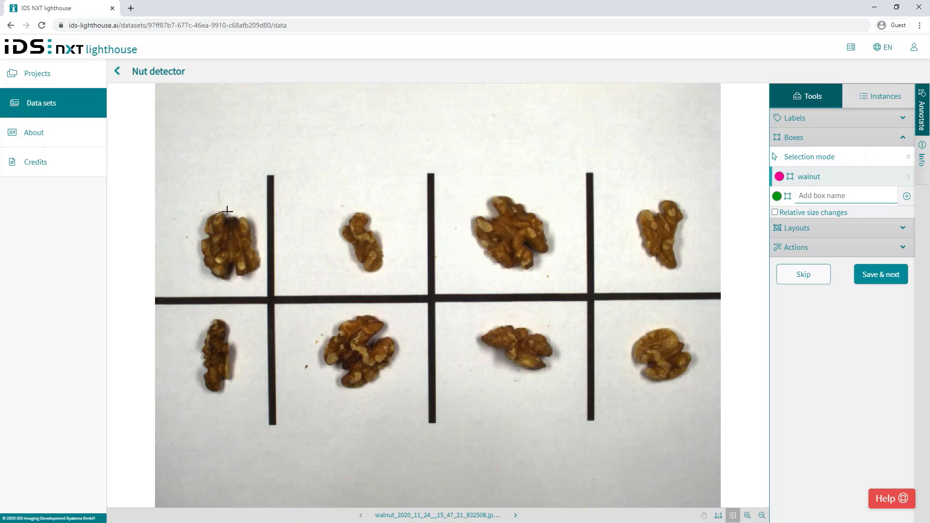
# Box all eight walnuts in two rows, then save and move to the next image
pyautogui.moveTo(200, 207); pyautogui.dragTo(259, 283)
pyautogui.moveTo(343, 209); pyautogui.dragTo(386, 276)
pyautogui.moveTo(465, 193); pyautogui.dragTo(548, 272)
pyautogui.moveTo(634, 196); pyautogui.dragTo(686, 271)
pyautogui.moveTo(630, 325); pyautogui.dragTo(691, 383)
pyautogui.moveTo(478, 320); pyautogui.dragTo(546, 376)
pyautogui.rightClick(548, 372)
pyautogui.moveTo(326, 312); pyautogui.dragTo(395, 387)
pyautogui.moveTo(196, 318); pyautogui.dragTo(244, 396)
pyautogui.click(892, 274)
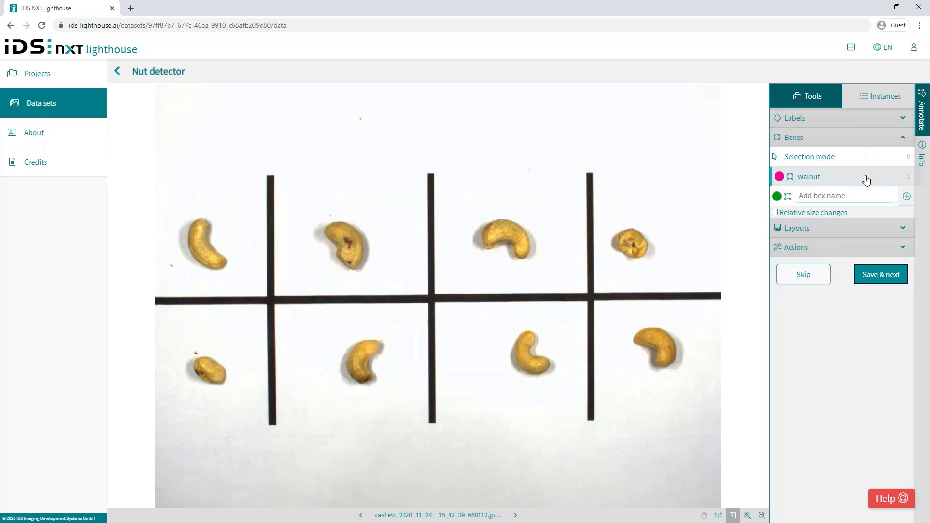
# Add a green 'cashew' box name
pyautogui.click(776, 196)
pyautogui.click(806, 245)
pyautogui.click(813, 197)
pyautogui.write('cashew')
pyautogui.click(906, 196)
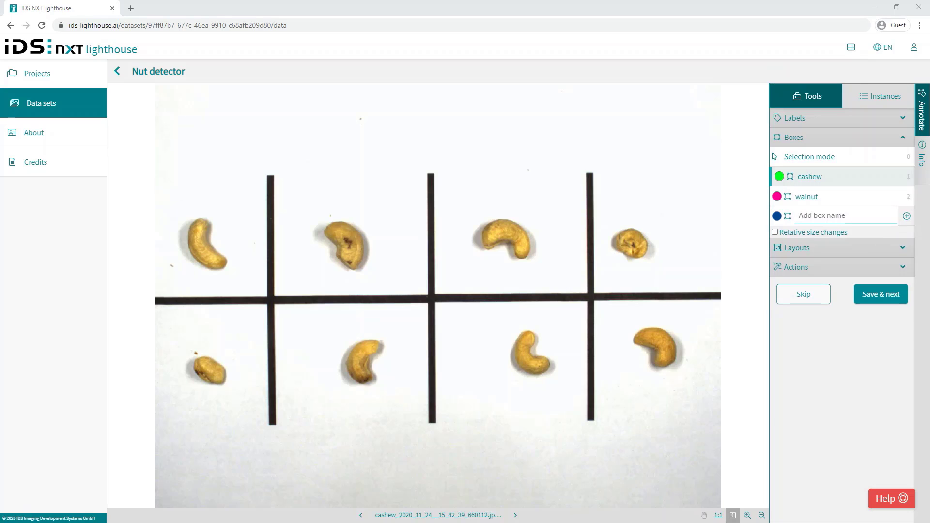
# Draw boxes around all eight cashews, four in each row
pyautogui.moveTo(187, 215); pyautogui.dragTo(224, 269)
pyautogui.moveTo(319, 217); pyautogui.dragTo(367, 269)
pyautogui.moveTo(481, 216)
pyautogui.mouseDown()
pyautogui.moveTo(515, 228)
pyautogui.moveTo(528, 260)
pyautogui.mouseUp()
pyautogui.moveTo(618, 227); pyautogui.dragTo(646, 261)
pyautogui.moveTo(633, 370); pyautogui.dragTo(674, 326)
pyautogui.moveTo(514, 328); pyautogui.dragTo(551, 376)
pyautogui.moveTo(348, 338); pyautogui.dragTo(381, 384)
pyautogui.moveTo(189, 349); pyautogui.dragTo(230, 388)
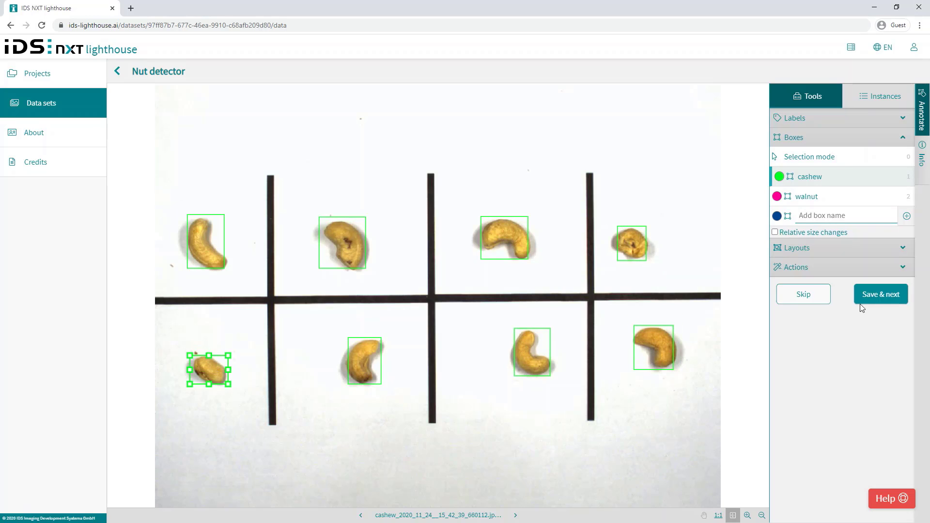
# Save the cashew boxes and advance to the next image
pyautogui.click(881, 294)
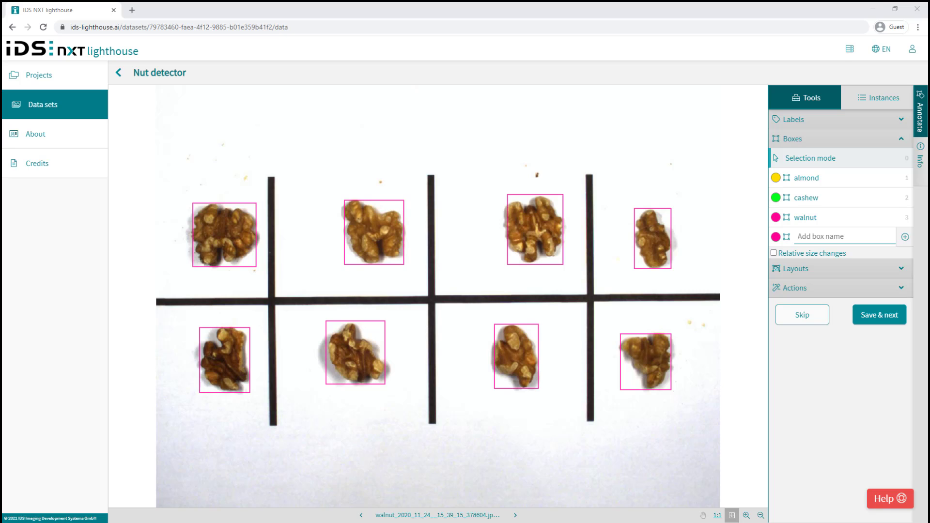
# Save, then copy the previous image's walnut boxes onto the next walnut image
pyautogui.click(880, 315)
pyautogui.click(795, 288)
pyautogui.click(817, 308)
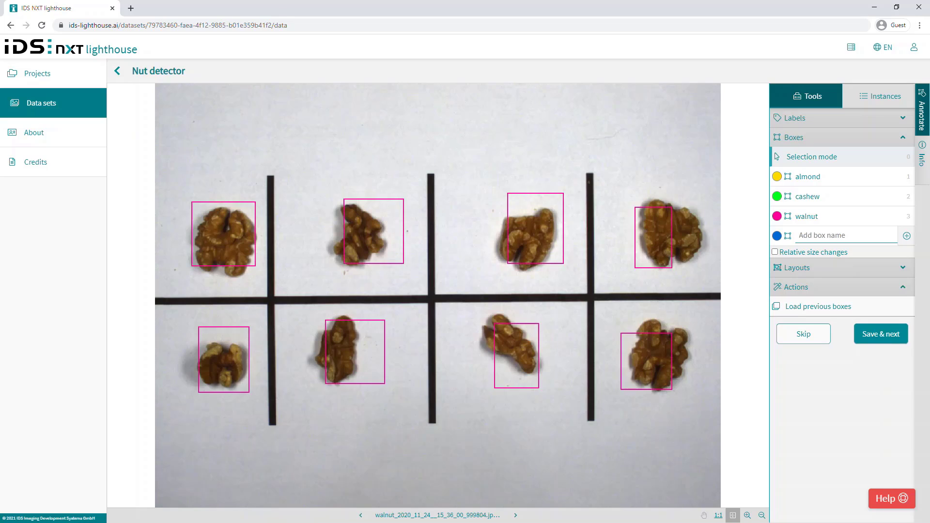
# Shift the four top-row walnut boxes onto their nuts, widening the top-right one
pyautogui.click(223, 234)
pyautogui.moveTo(223, 234); pyautogui.dragTo(225, 242)
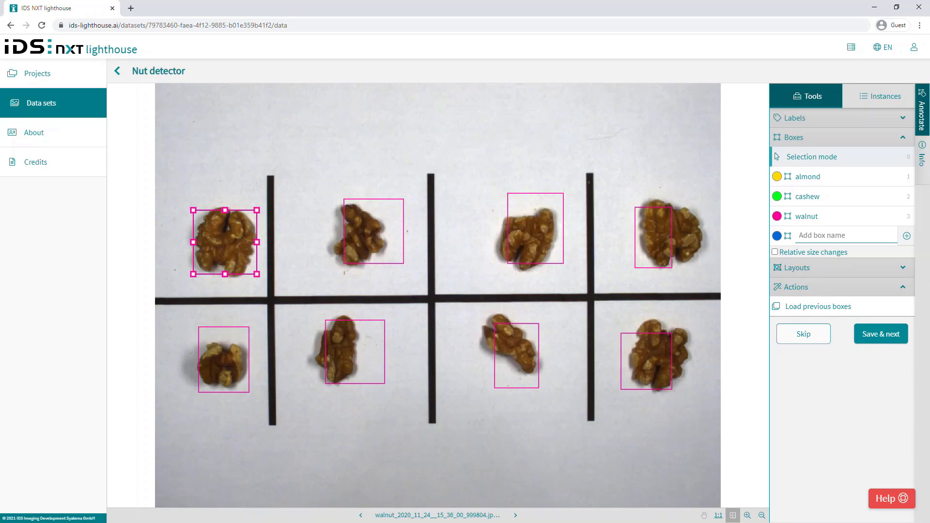
pyautogui.click(374, 231)
pyautogui.moveTo(374, 231)
pyautogui.mouseDown()
pyautogui.moveTo(363, 237)
pyautogui.moveTo(384, 237)
pyautogui.mouseUp()
pyautogui.click(536, 228)
pyautogui.moveTo(535, 228); pyautogui.dragTo(526, 237)
pyautogui.click(654, 238)
pyautogui.moveTo(653, 237); pyautogui.dragTo(659, 234)
pyautogui.moveTo(677, 203); pyautogui.dragTo(701, 200)
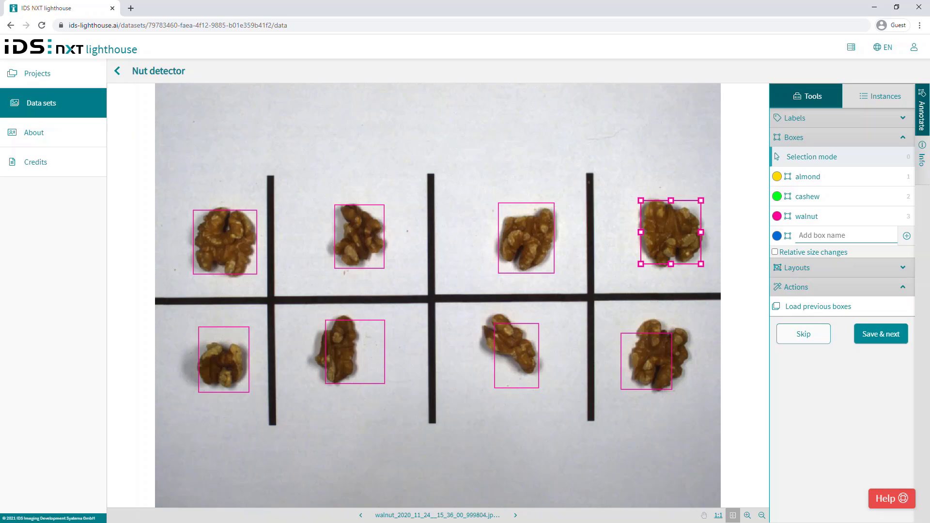
# Move and resize the four bottom-row walnut boxes to fit their walnuts tightly
pyautogui.click(647, 361)
pyautogui.moveTo(646, 361); pyautogui.dragTo(689, 394)
pyautogui.click(517, 355)
pyautogui.moveTo(516, 355); pyautogui.dragTo(502, 349)
pyautogui.moveTo(524, 382); pyautogui.dragTo(537, 374)
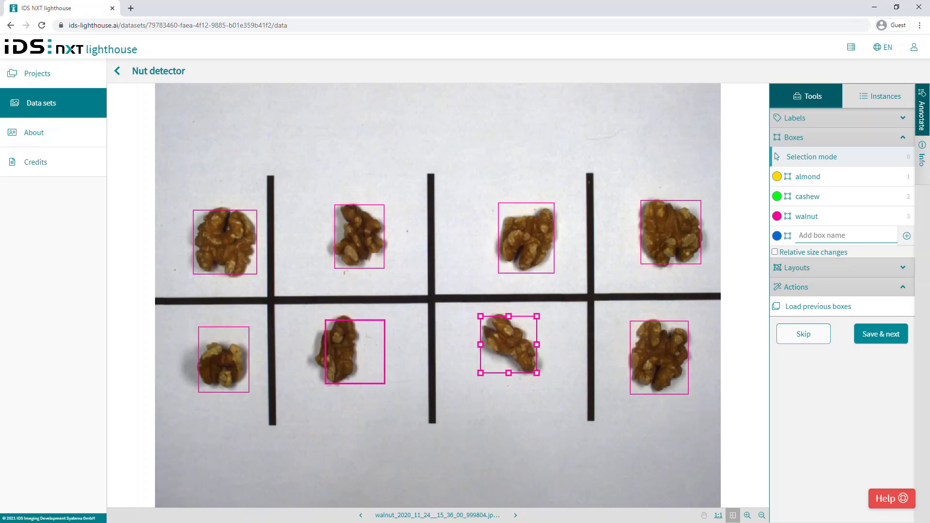
pyautogui.click(355, 352)
pyautogui.moveTo(355, 352); pyautogui.dragTo(344, 349)
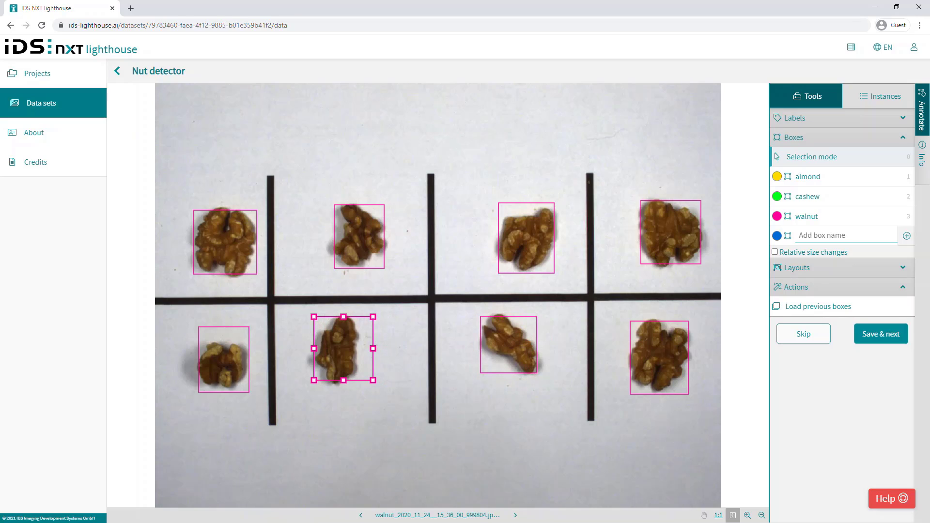
pyautogui.moveTo(373, 380); pyautogui.dragTo(357, 385)
pyautogui.click(224, 359)
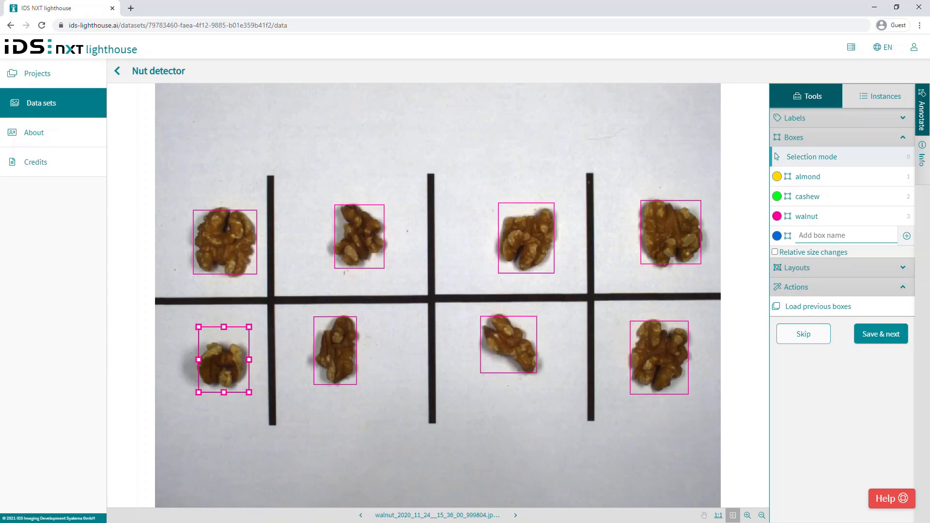
pyautogui.moveTo(223, 327); pyautogui.dragTo(224, 343)
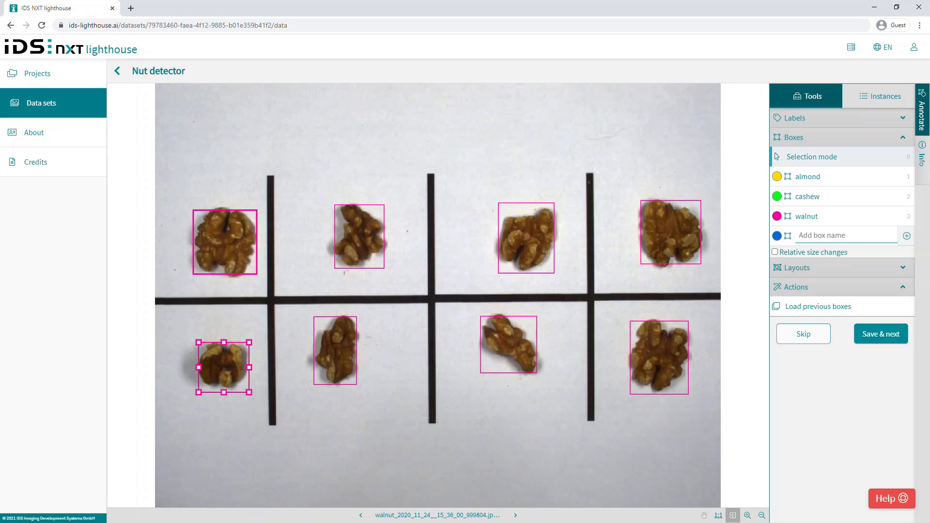
# Select the walnut boxes in both rows of the image
pyautogui.keyDown('shift'); pyautogui.click(225, 242); pyautogui.keyUp('shift')
pyautogui.keyDown('shift'); pyautogui.click(360, 236); pyautogui.keyUp('shift')
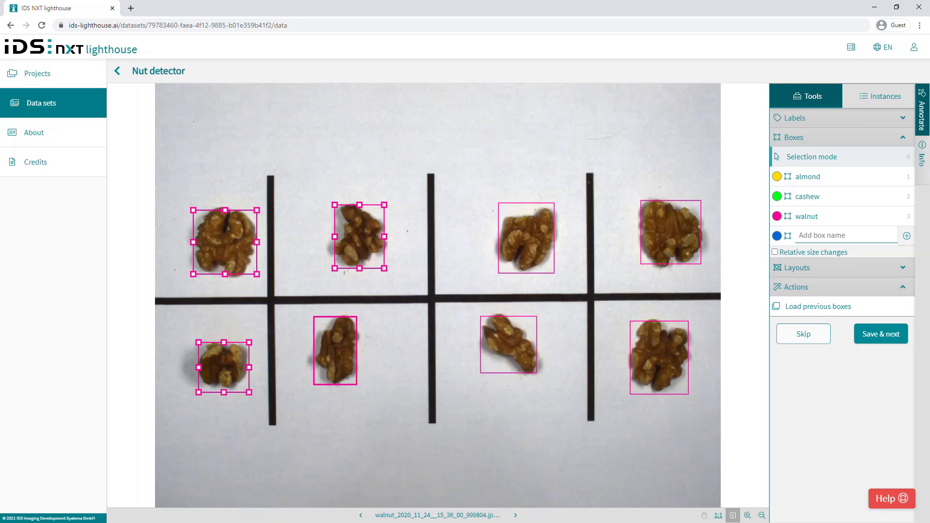
pyautogui.keyDown('shift'); pyautogui.click(335, 350); pyautogui.keyUp('shift')
pyautogui.keyDown('shift'); pyautogui.click(509, 345); pyautogui.keyUp('shift')
pyautogui.keyDown('shift'); pyautogui.click(526, 238); pyautogui.keyUp('shift')
pyautogui.keyDown('shift'); pyautogui.click(670, 232); pyautogui.keyUp('shift')
pyautogui.keyDown('shift'); pyautogui.click(659, 358); pyautogui.keyUp('shift')
# Save the selected boxes as layout 'walnuts', then save and load the next image
pyautogui.click(797, 267)
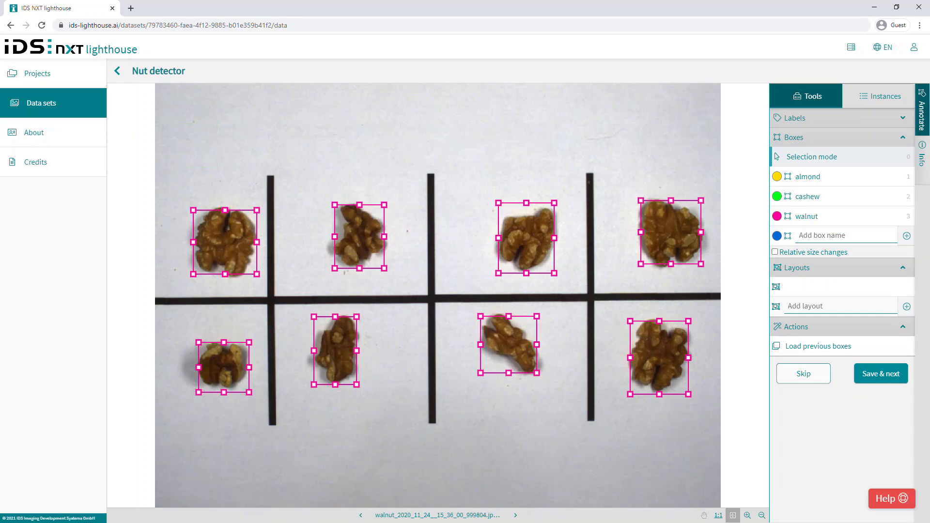
pyautogui.write('walnuts')
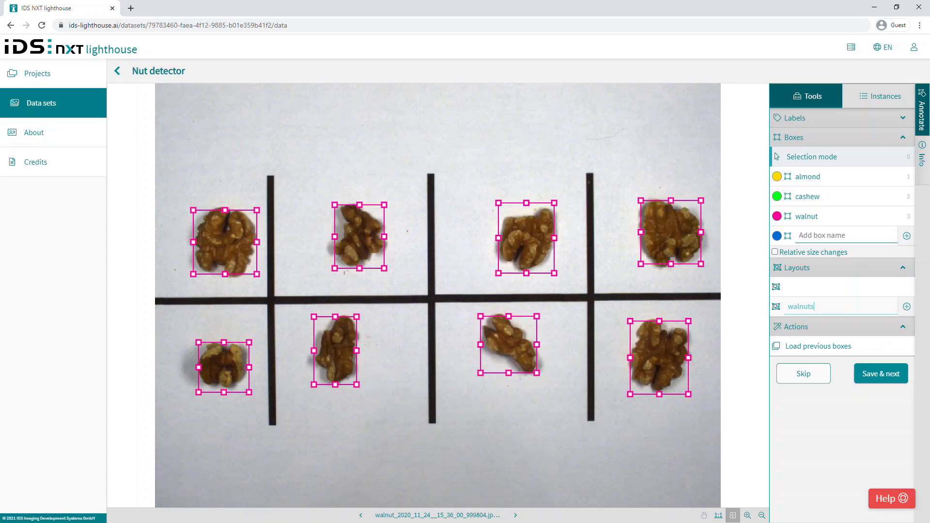
pyautogui.press('Return')
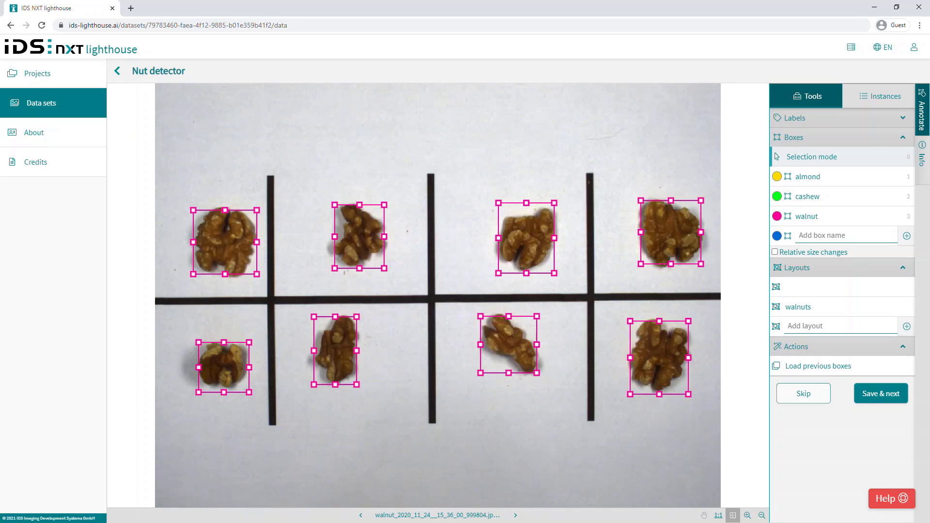
pyautogui.click(881, 394)
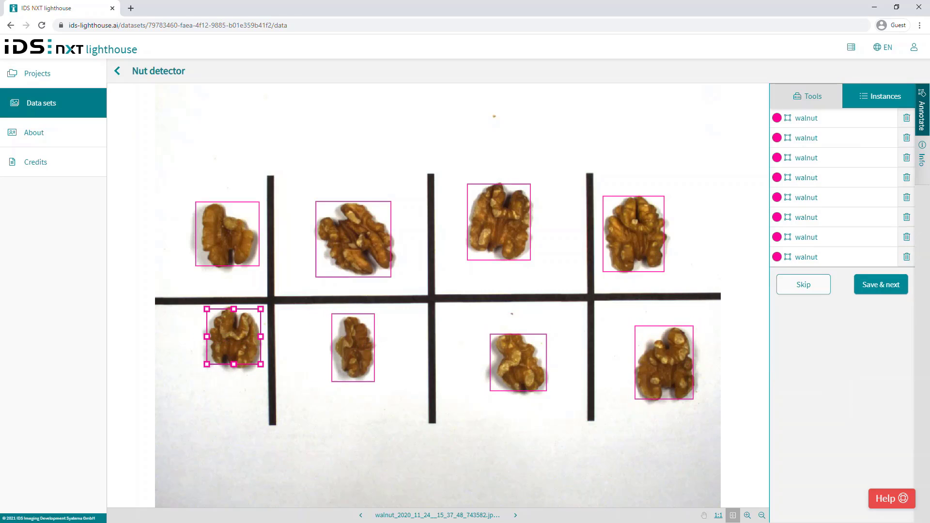
# Delete four walnut boxes, leaving four, and show the image's file details (.jpg, 1440x1080)
pyautogui.press('Delete')
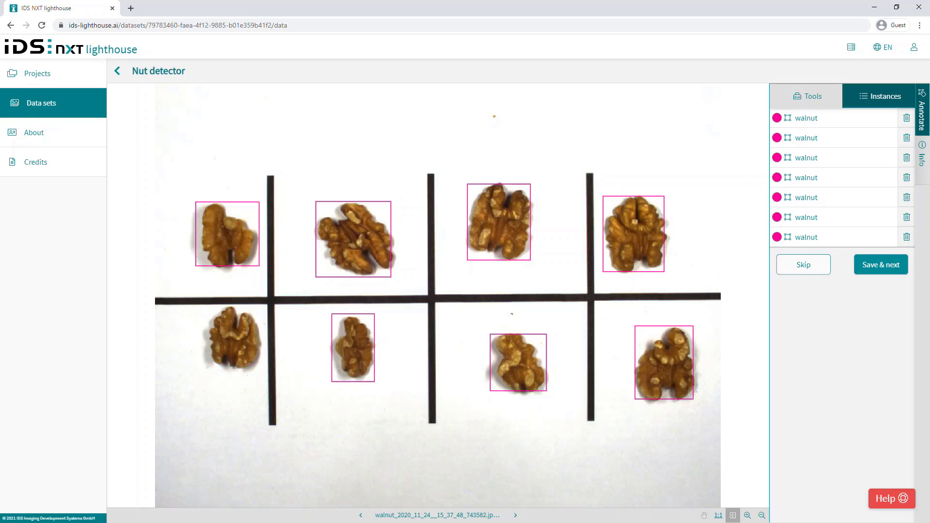
pyautogui.click(353, 348)
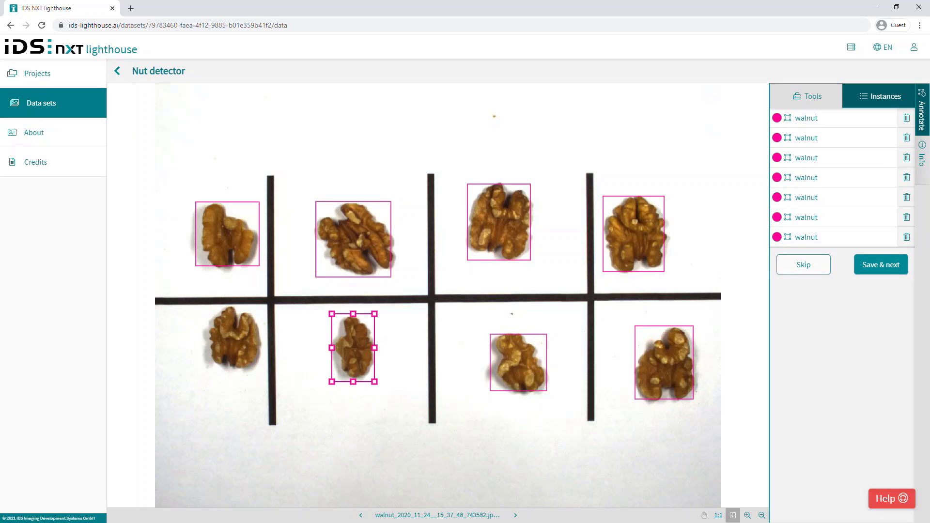
pyautogui.press('Delete')
pyautogui.click(518, 363)
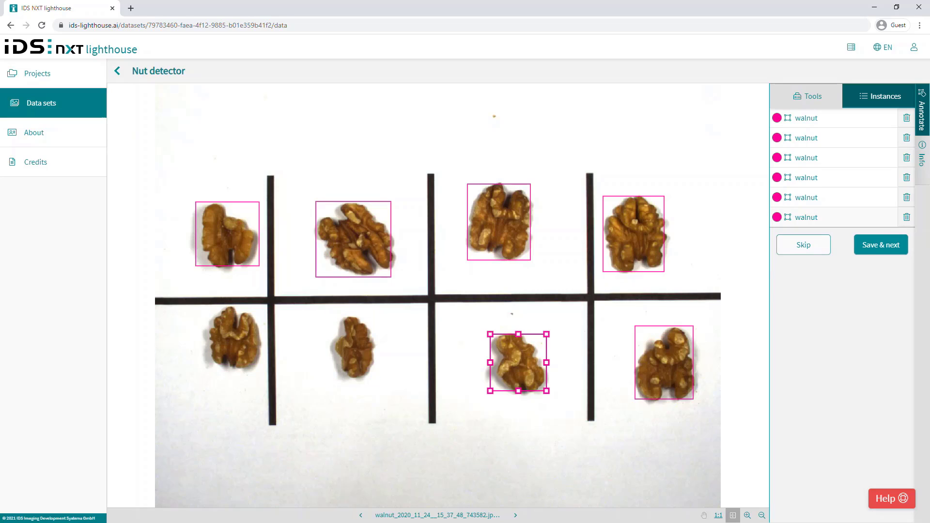
pyautogui.press('Delete')
pyautogui.click(499, 221)
pyautogui.press('Delete')
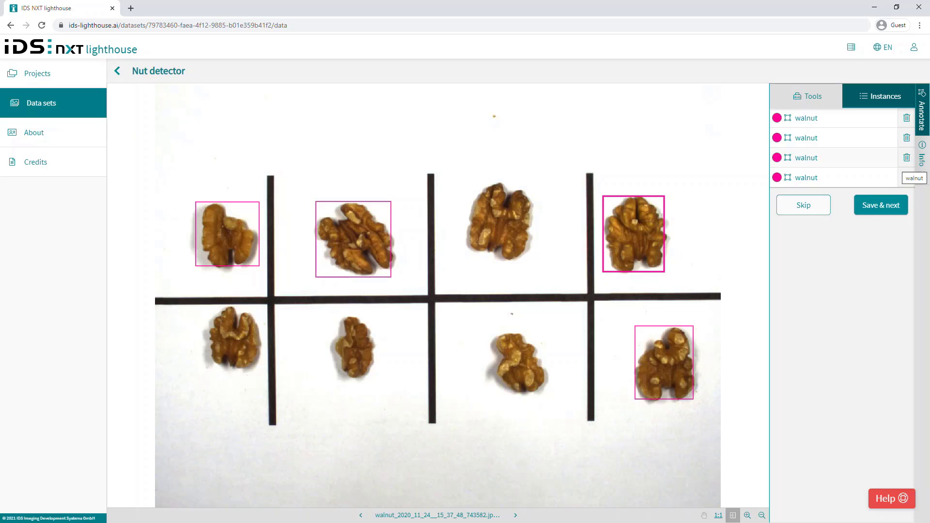
pyautogui.click(922, 156)
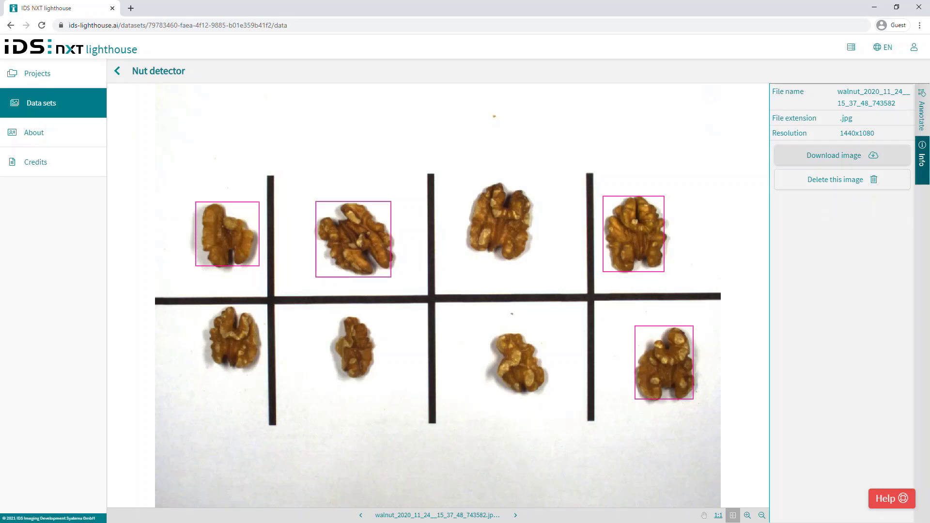
# Download the walnut photo as a .jpg file
pyautogui.click(834, 155)
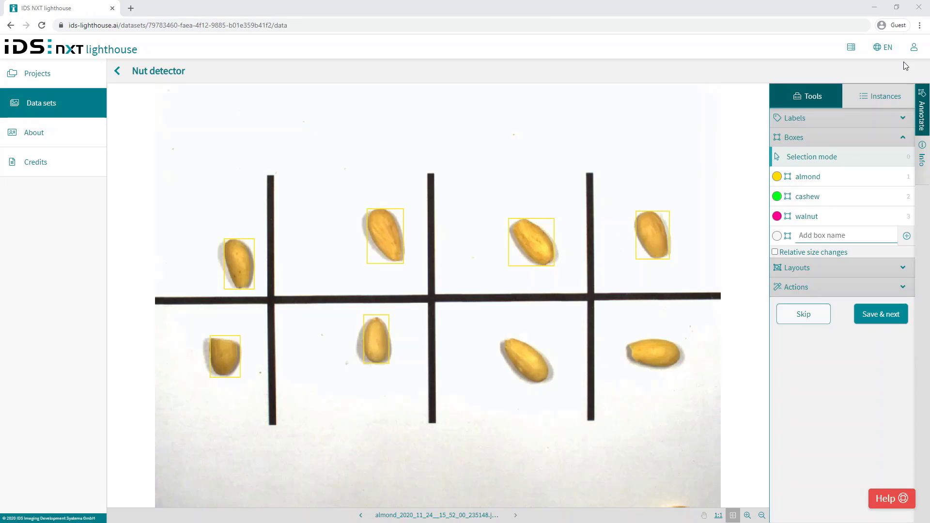
# Box the two remaining almonds with the almond class and save, reaching the 54-image summary
pyautogui.click(859, 179)
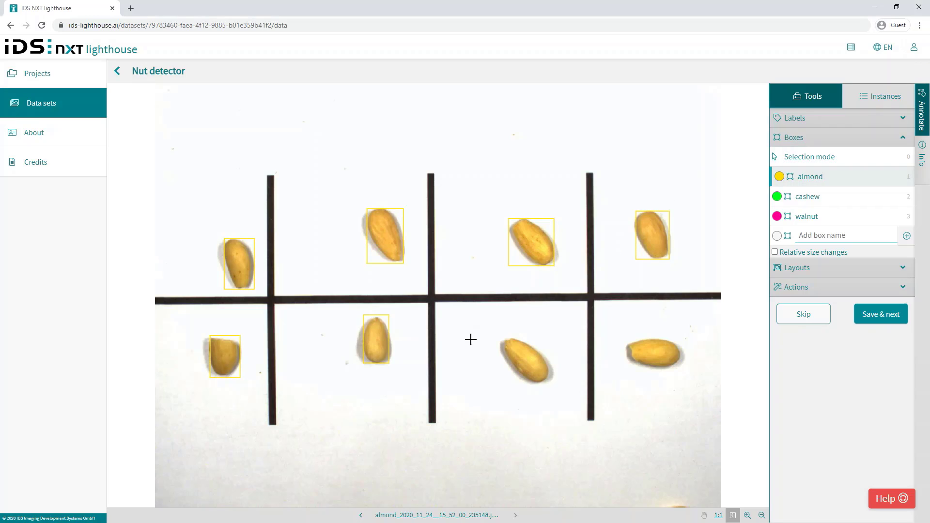
pyautogui.moveTo(501, 333); pyautogui.dragTo(551, 383)
pyautogui.moveTo(624, 336); pyautogui.dragTo(683, 368)
pyautogui.click(855, 316)
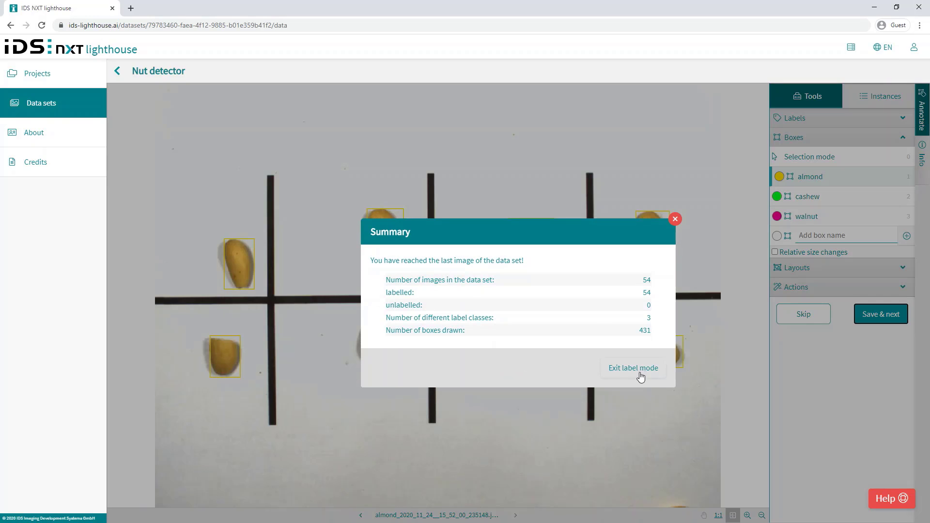
# Exit label mode and view Nut detector's Annotations step with its box names and layout
pyautogui.click(641, 374)
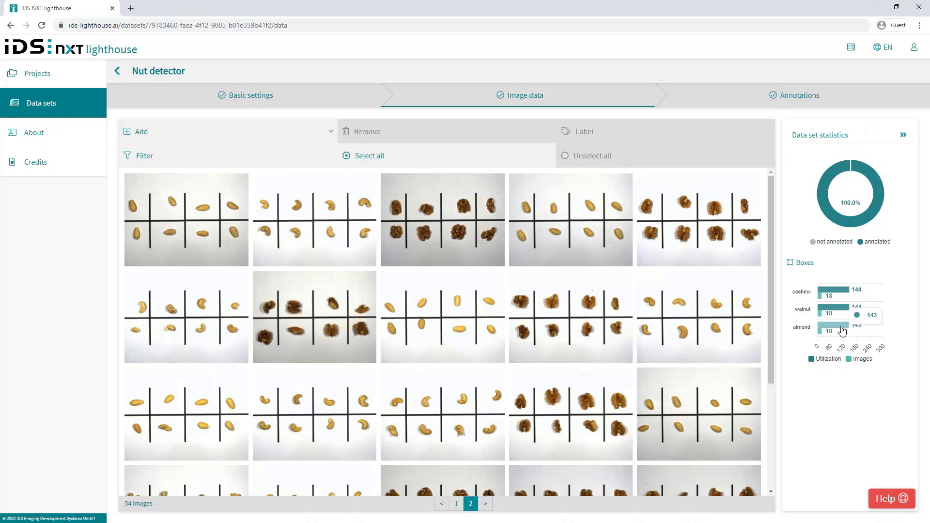
pyautogui.click(799, 103)
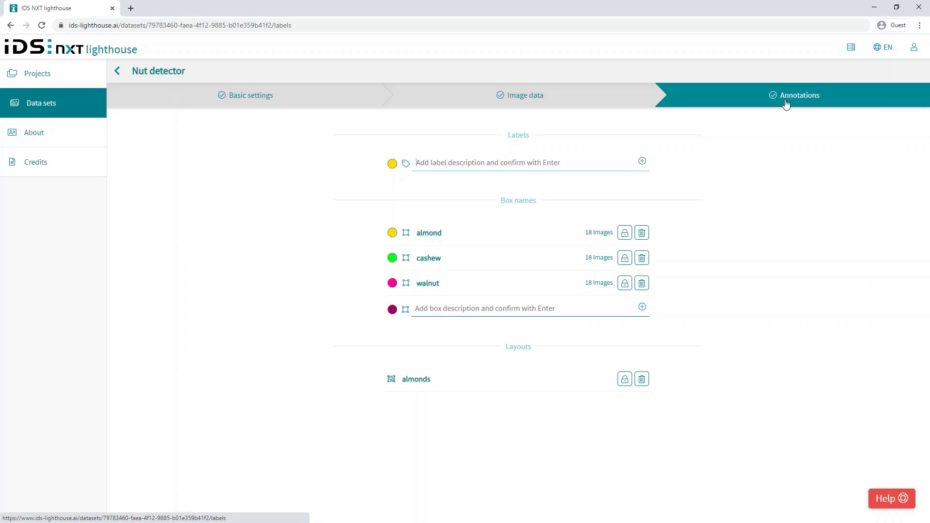
# Go back to Nut detector's Image data page
pyautogui.click(598, 96)
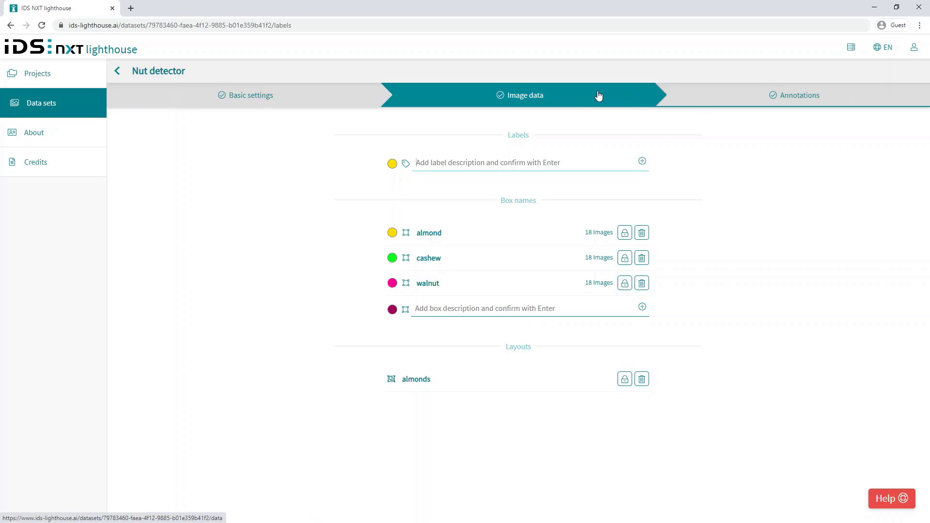